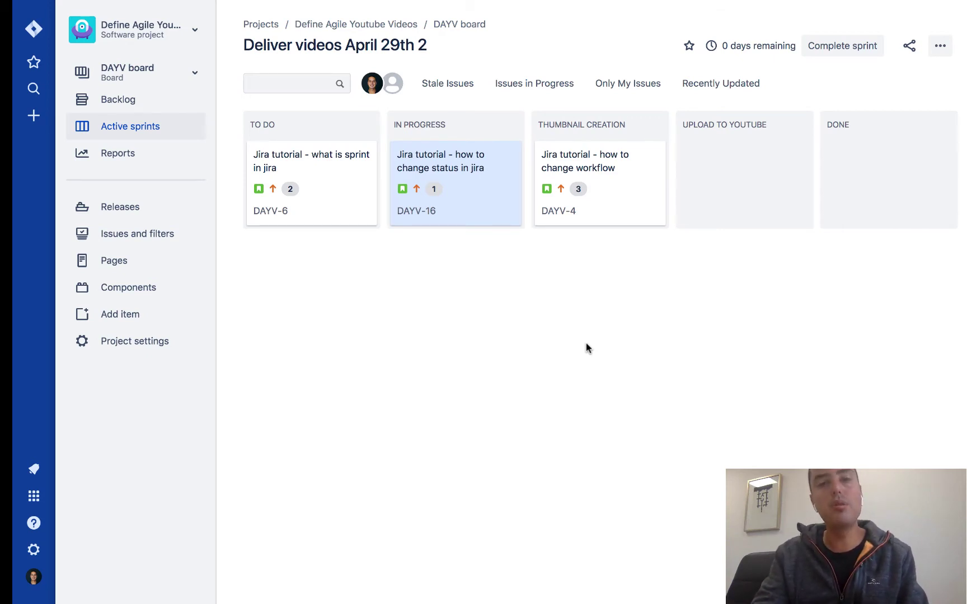
- From the project's workflow settings, start editing the Youtube Videos Workflow as a draft
left_click(130, 342)
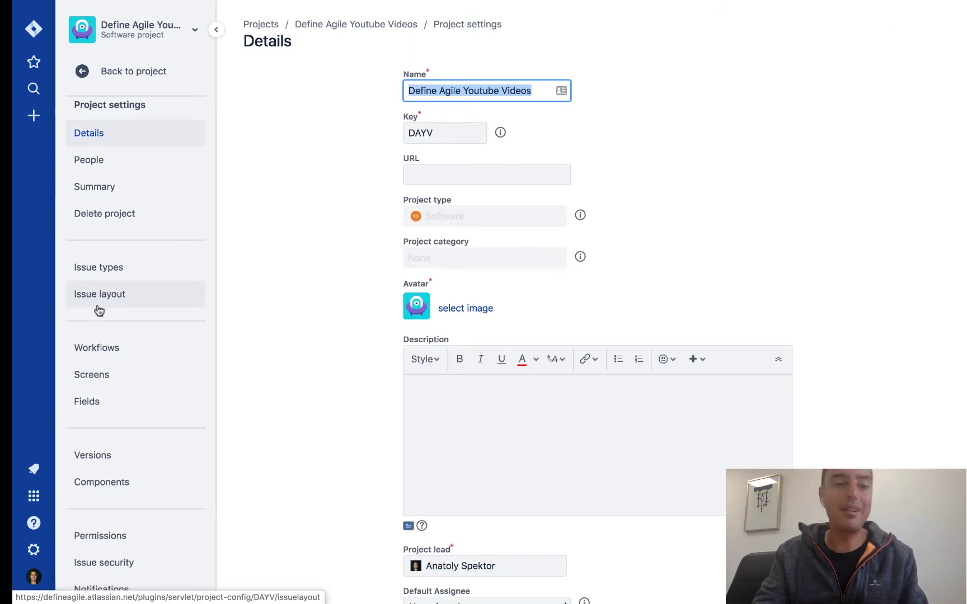
left_click(94, 352)
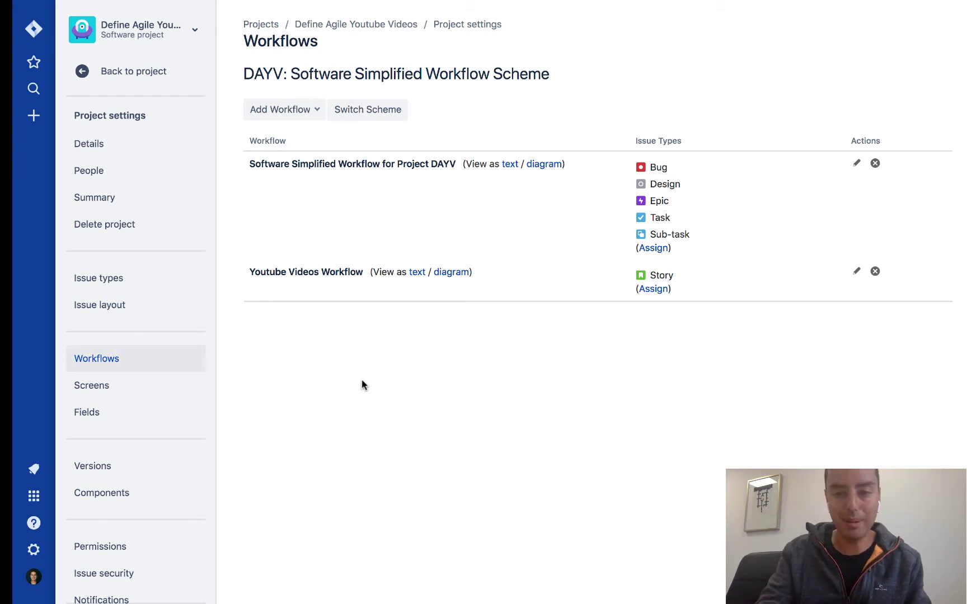
left_click(856, 271)
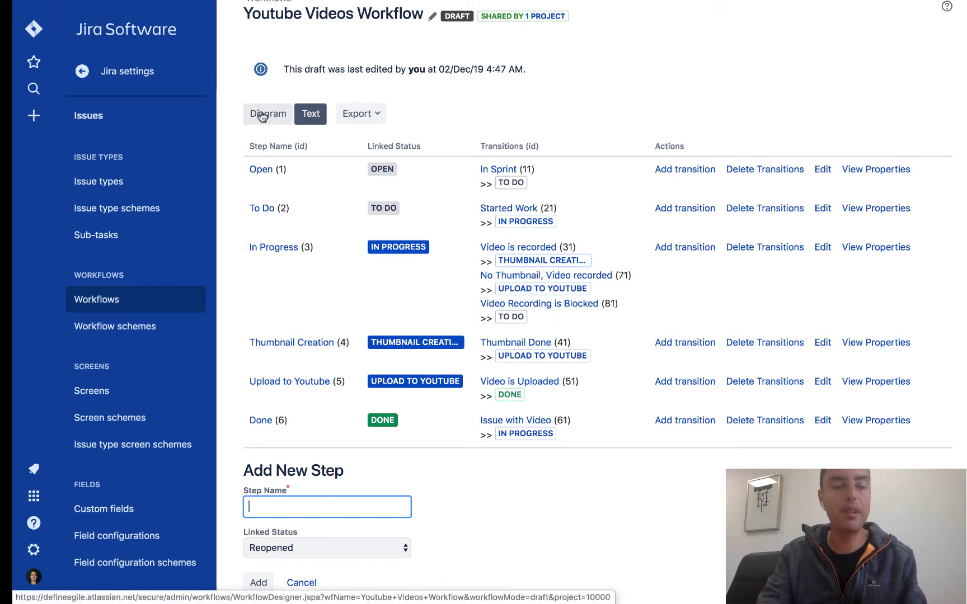
- Switch the draft to diagram view and inspect the TO DO and UPLOAD TO YOUTUBE transitions
left_click(261, 116)
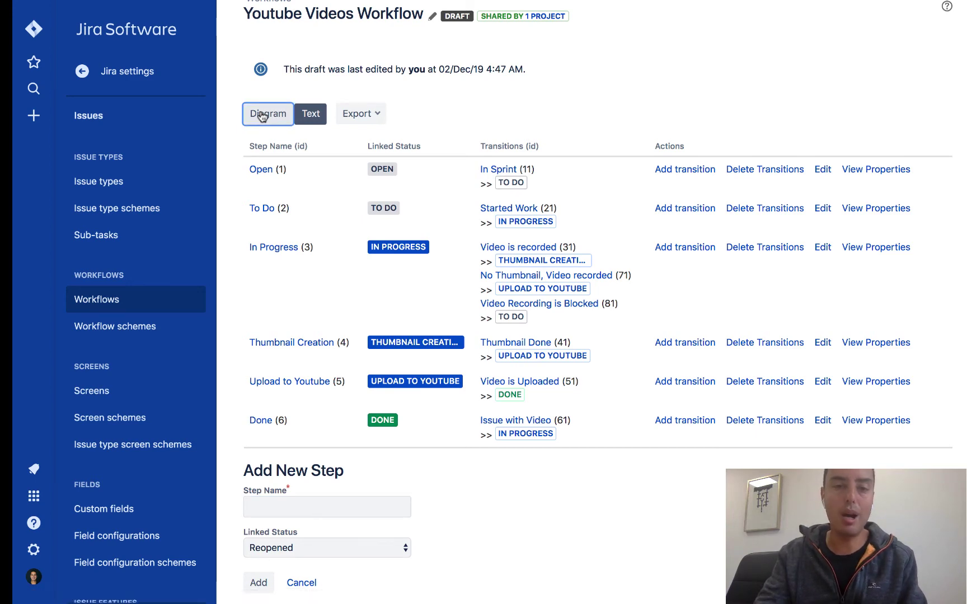
scroll(261, 115, "down", 1)
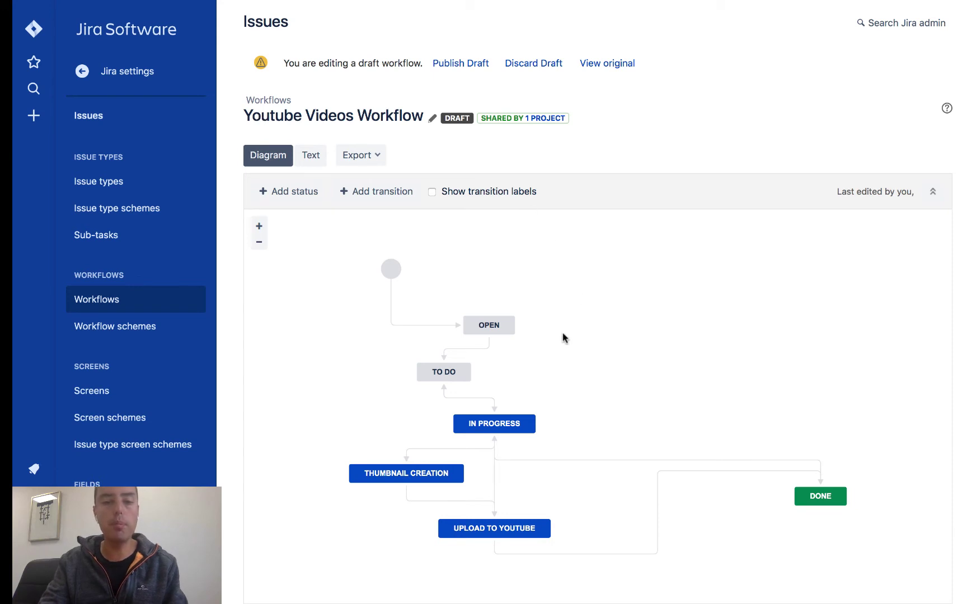
left_click(466, 377)
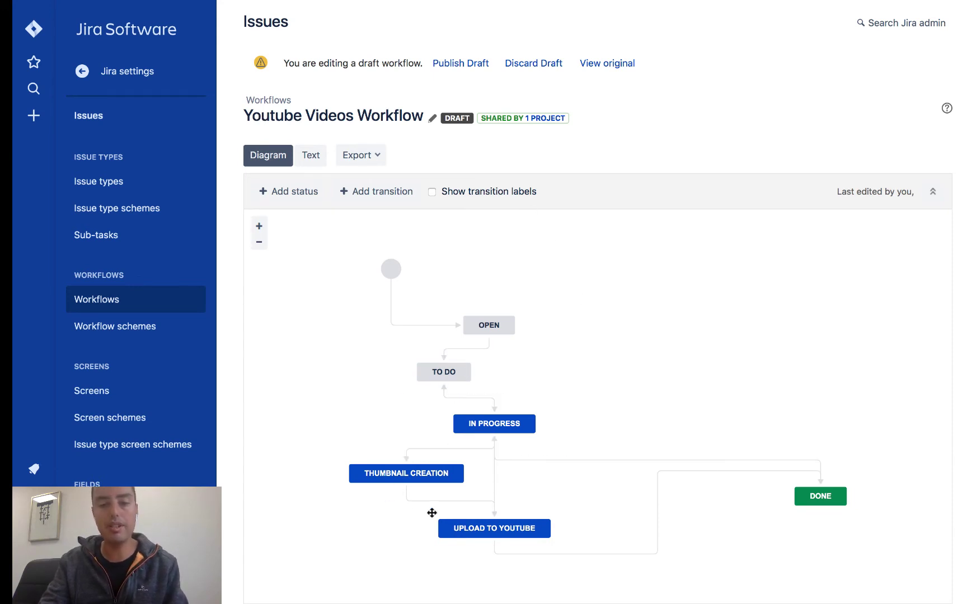
left_click(502, 521)
left_click(652, 416)
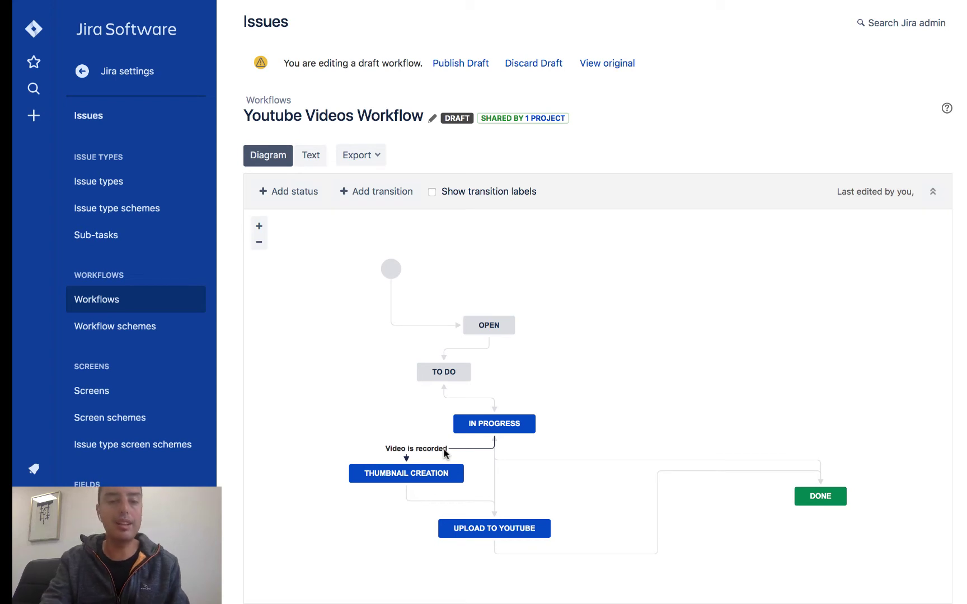
- Select the 'Video is recorded' transition from IN PROGRESS to THUMBNAIL CREATION
left_click(446, 454)
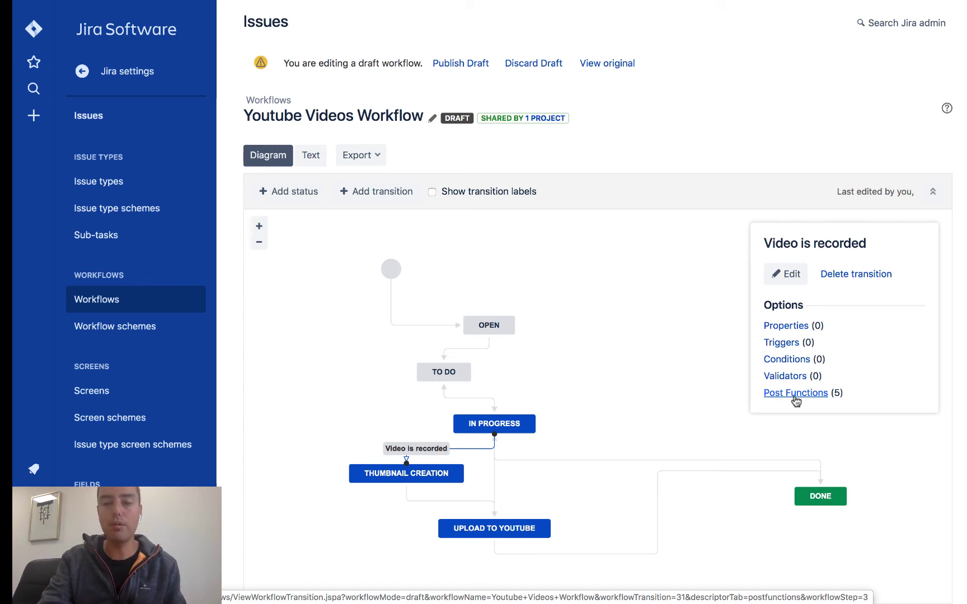
- Show the five existing post functions of the 'Video is recorded' transition
left_click(795, 395)
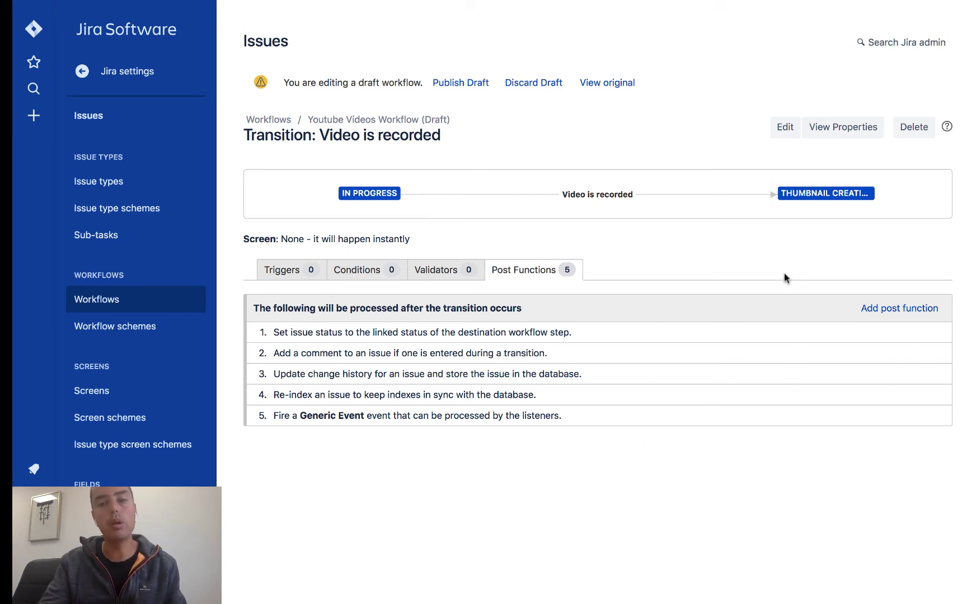
- Choose the Update Issue Field post function type to reach its parameters page
left_click(905, 312)
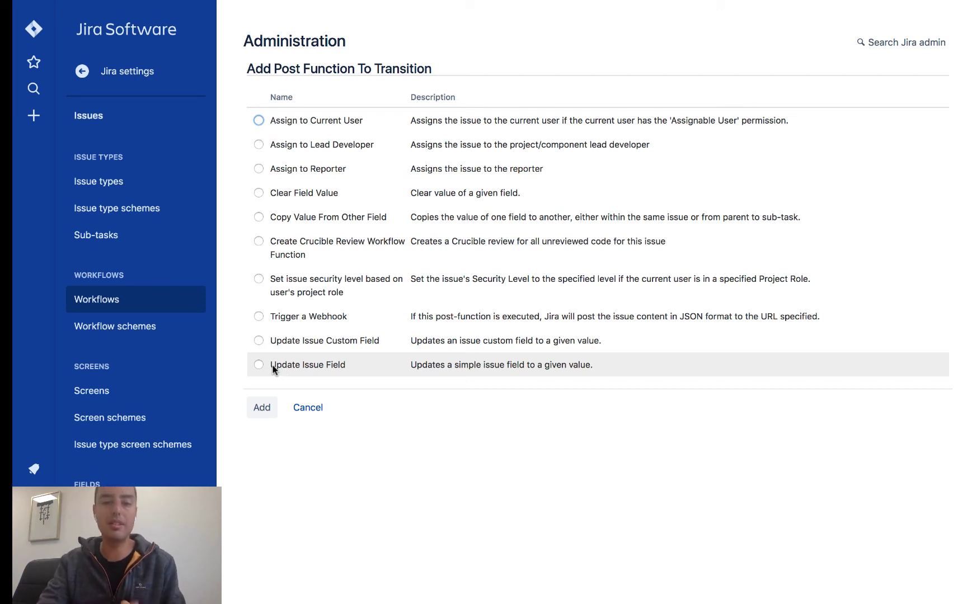
left_click(259, 365)
left_click(262, 412)
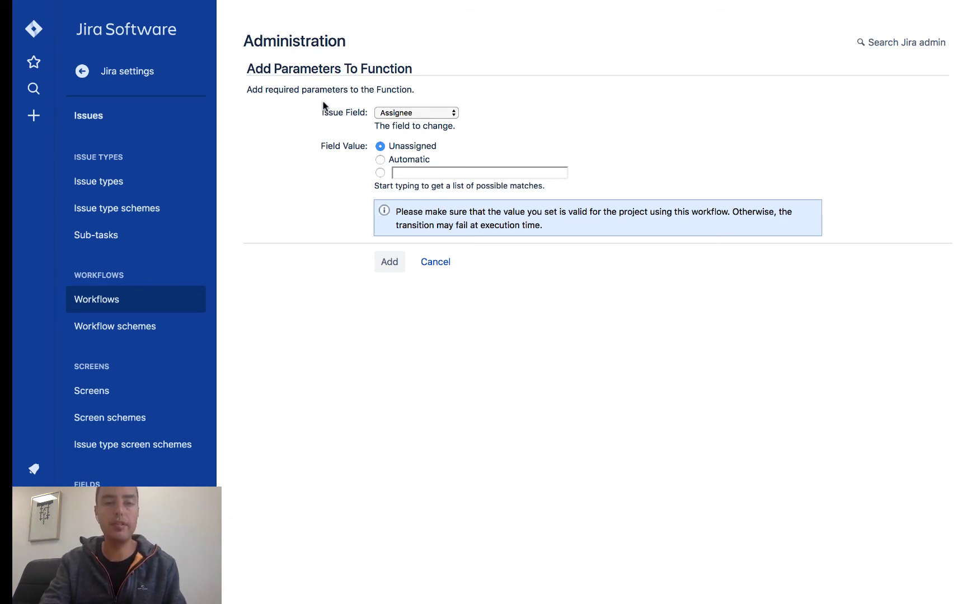
- Add an Update Issue Field post function setting Assignee to a specific named user
left_click(415, 113)
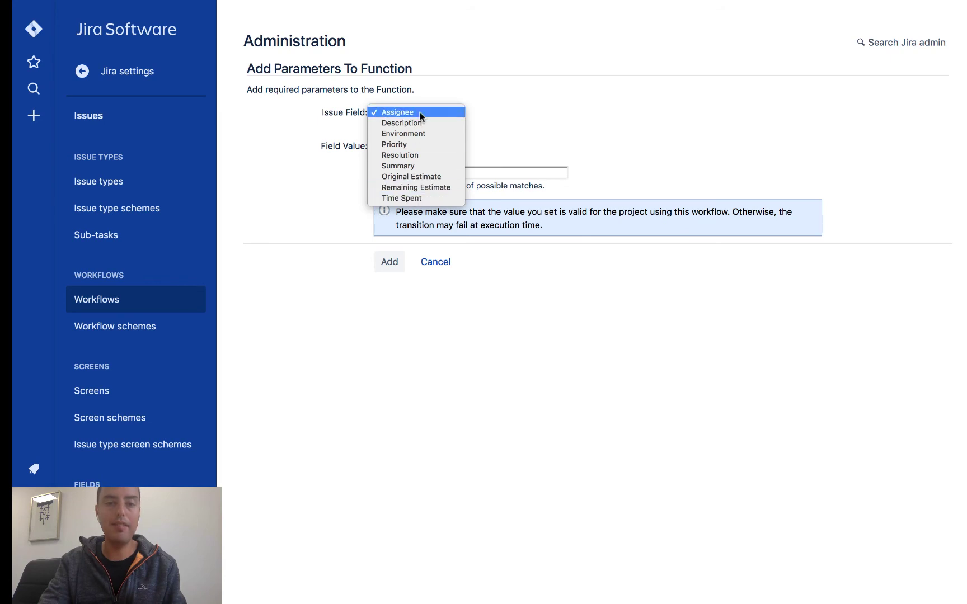
left_click(576, 112)
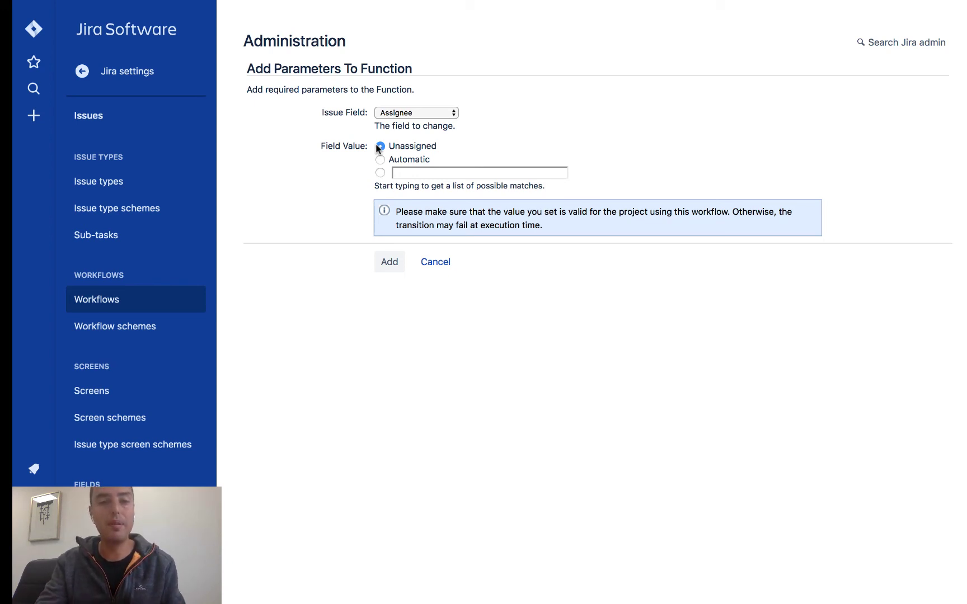
left_click(379, 159)
left_click(380, 174)
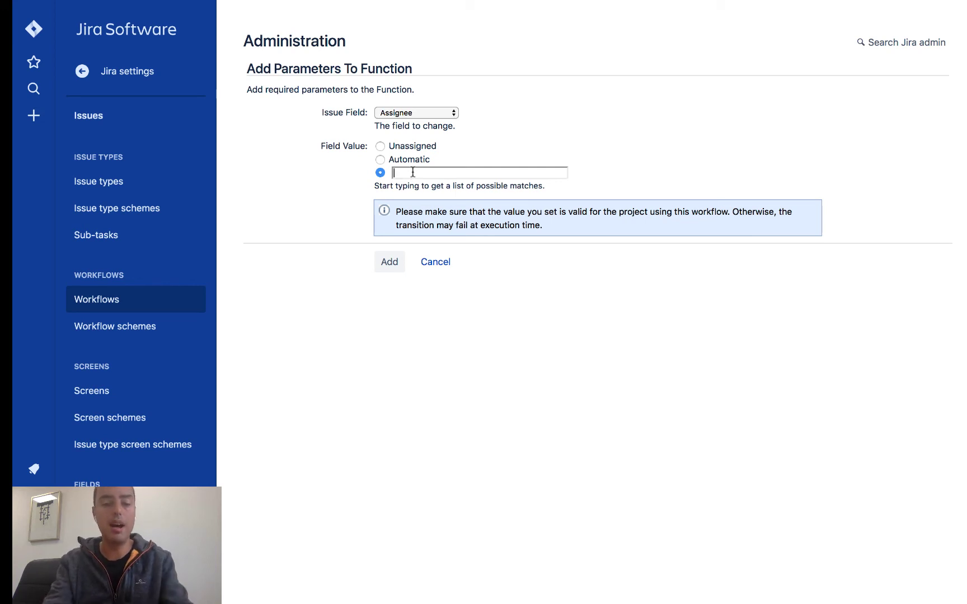
type("Anatoly Spektor")
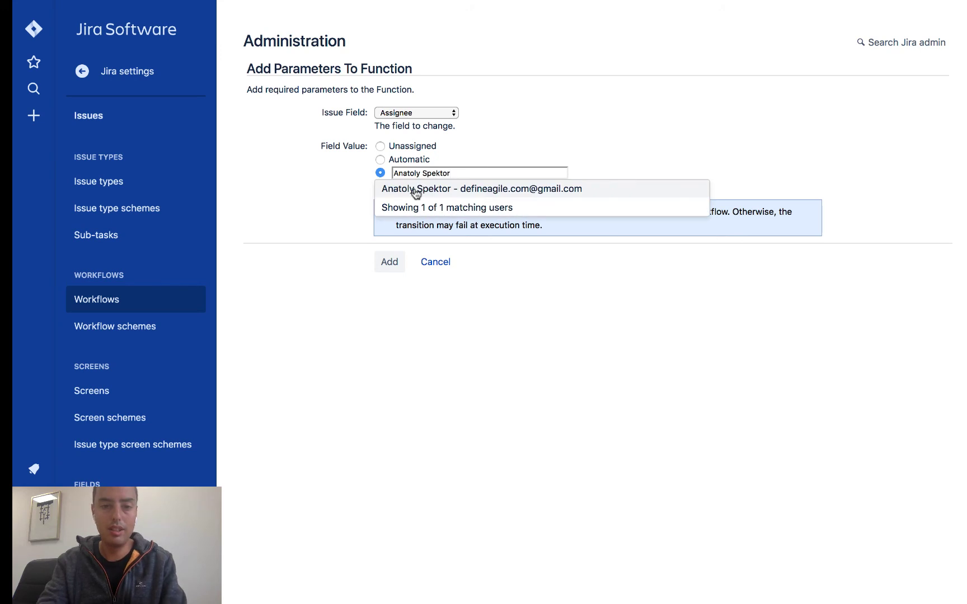
left_click(415, 189)
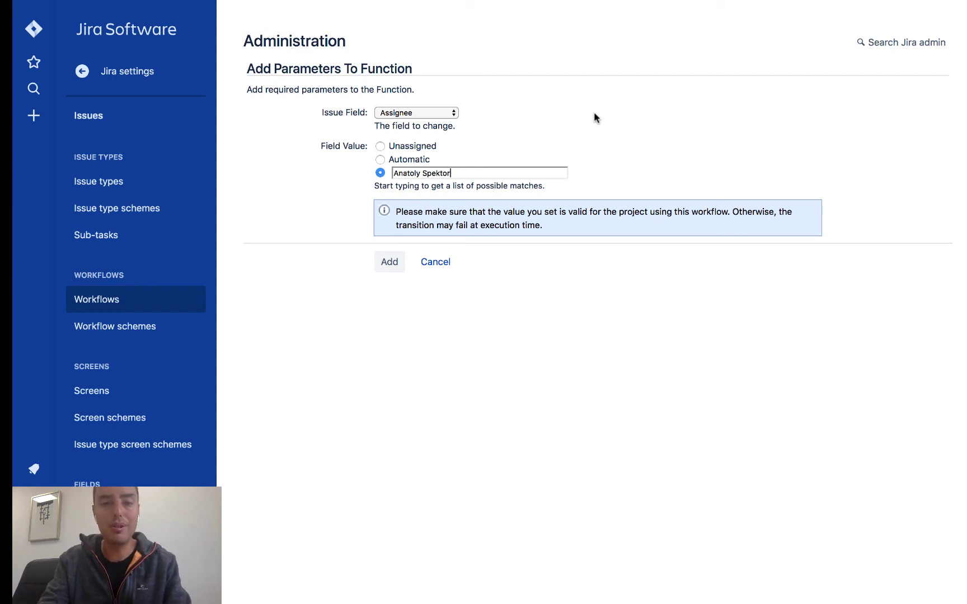
left_click(389, 262)
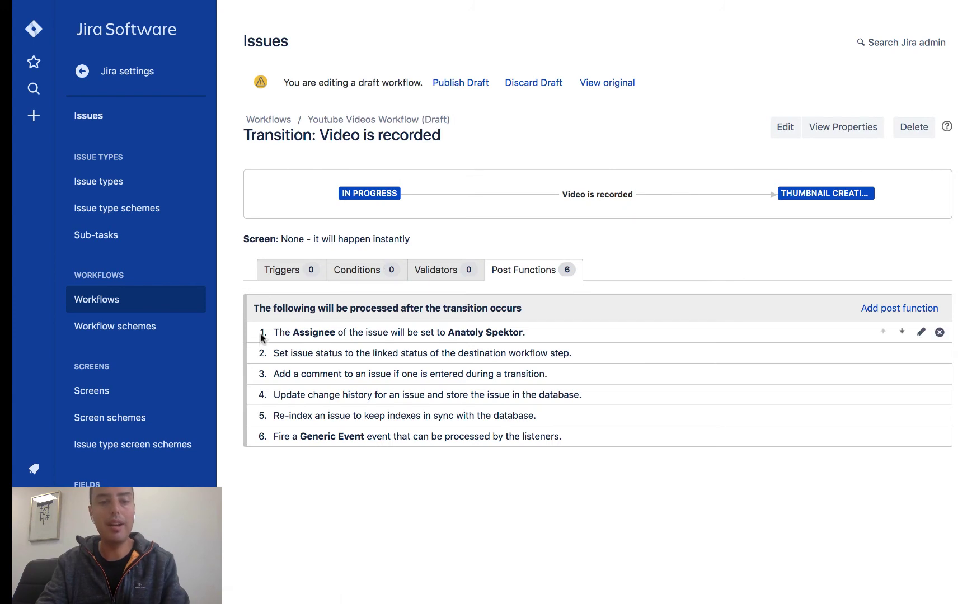
- Publish the Youtube Videos Workflow draft with no backup copy saved
left_click_drag(261, 332, 536, 334)
left_click(536, 334)
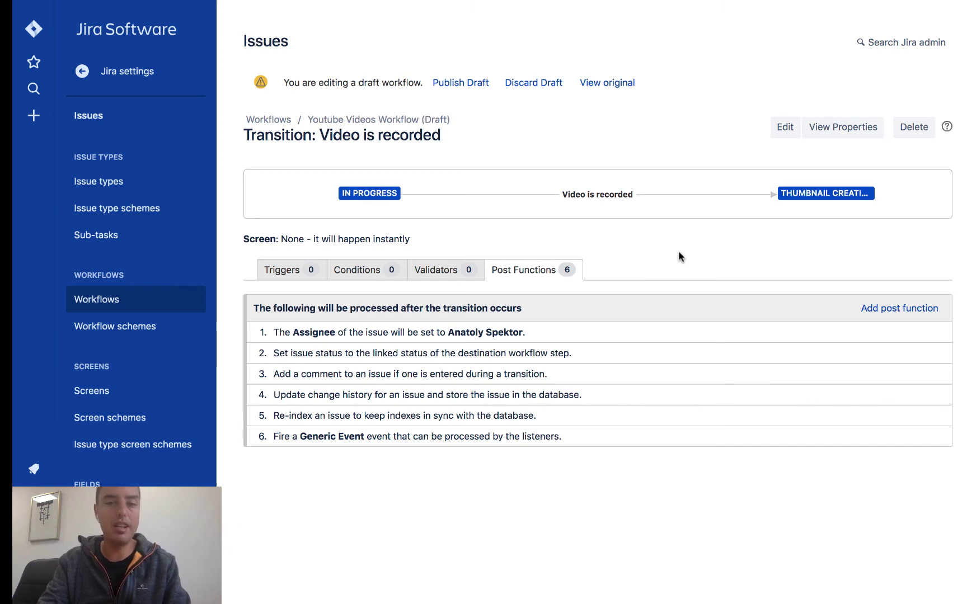
left_click(469, 86)
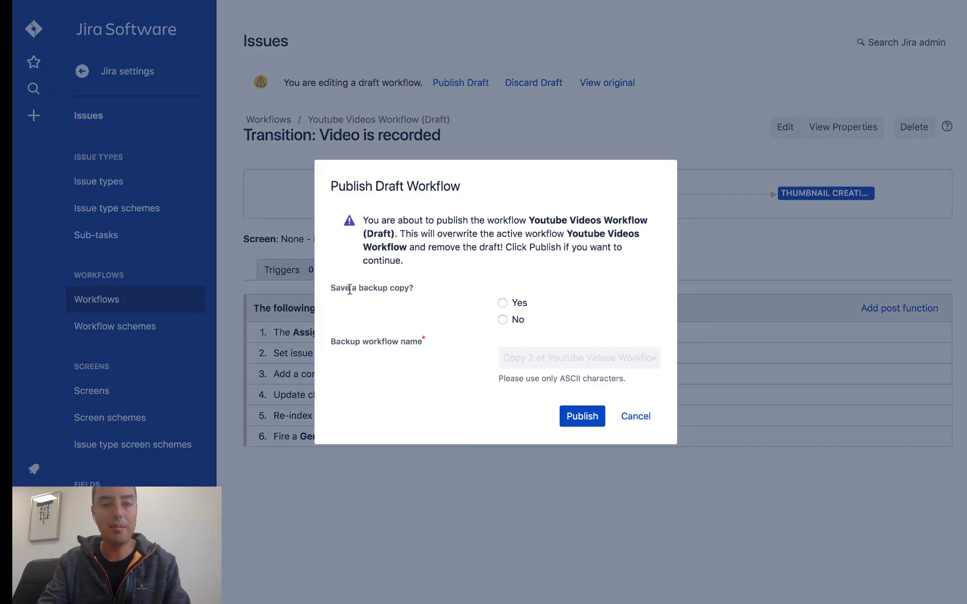
left_click(502, 320)
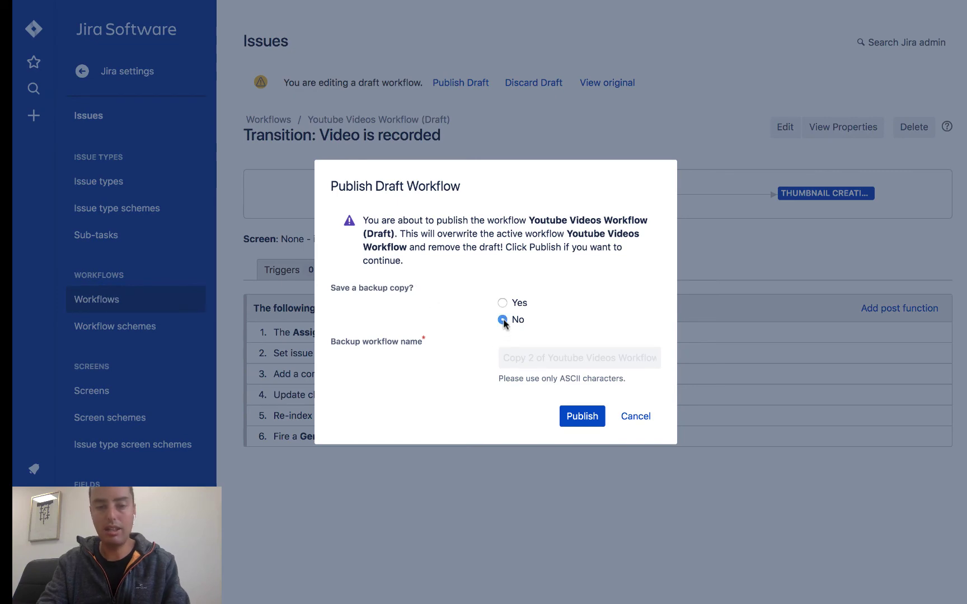
left_click(582, 417)
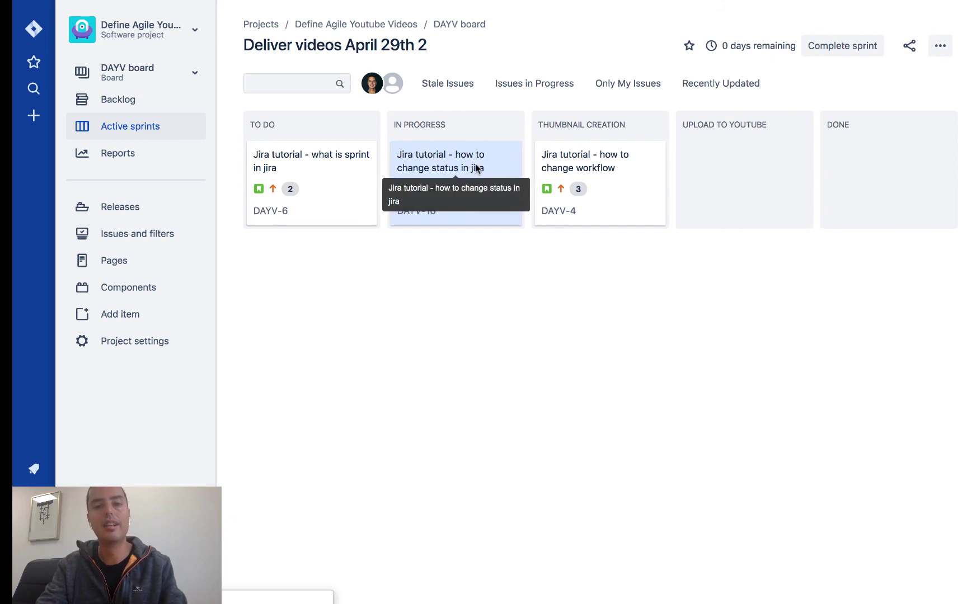
- Move unassigned DAYV-16 to THUMBNAIL CREATION and verify it gained the automatic assignee
left_click(476, 165)
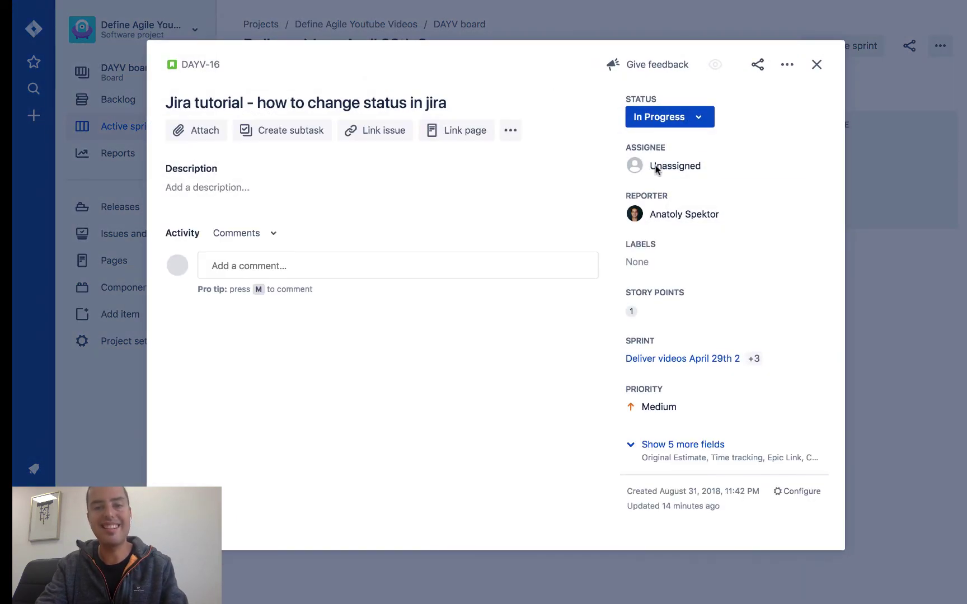
left_click(816, 67)
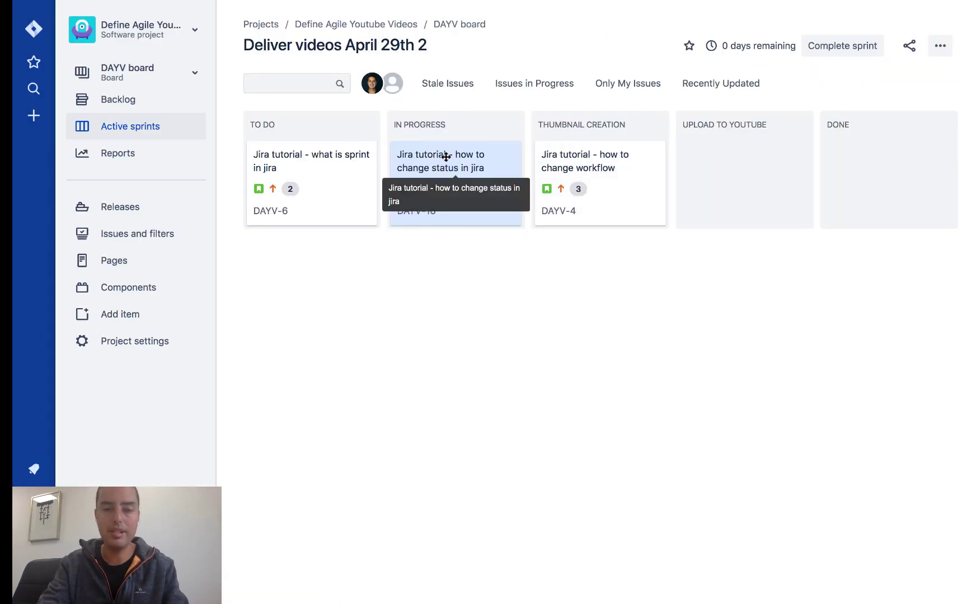
left_click_drag(446, 157, 595, 162)
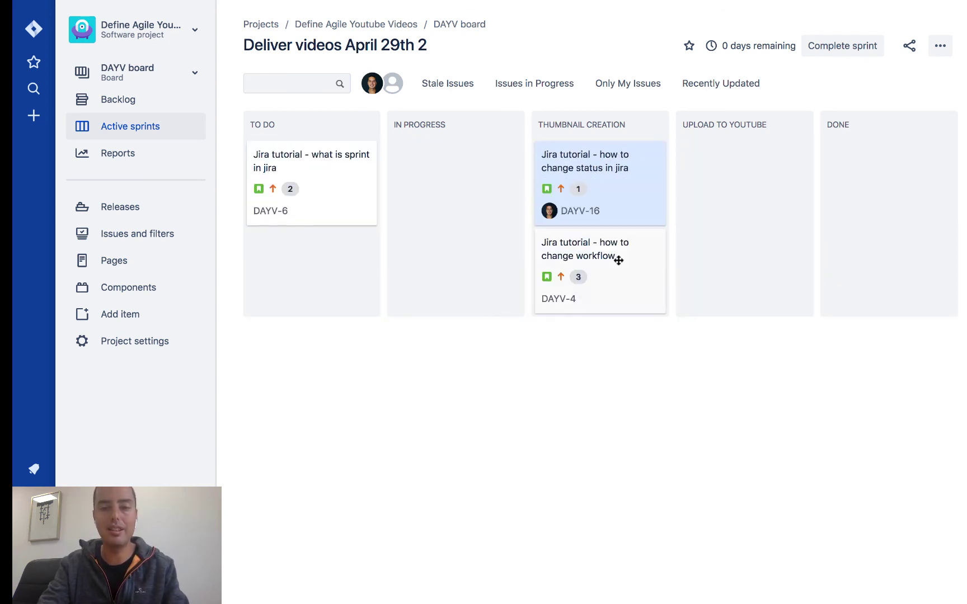
left_click(617, 165)
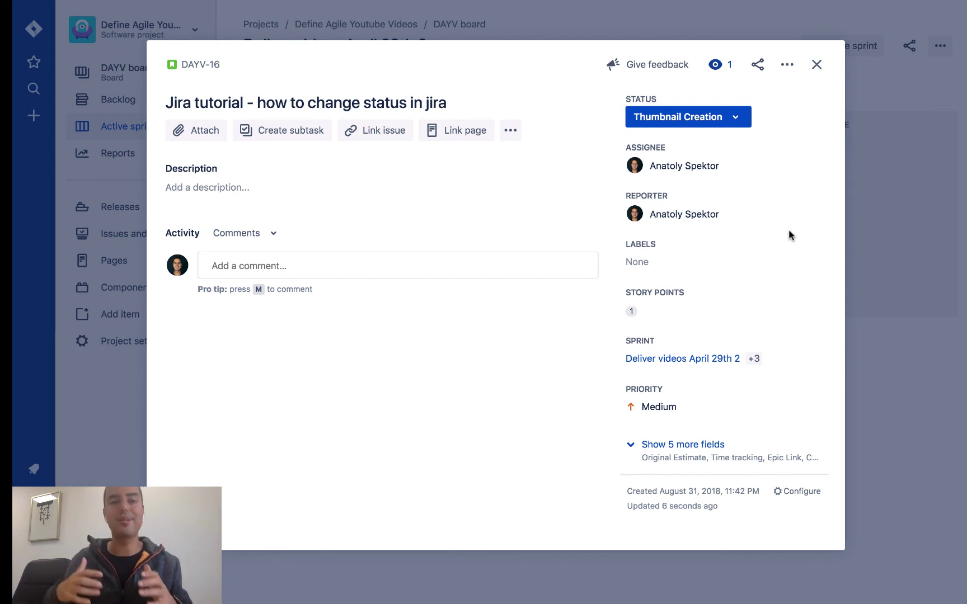
left_click(815, 64)
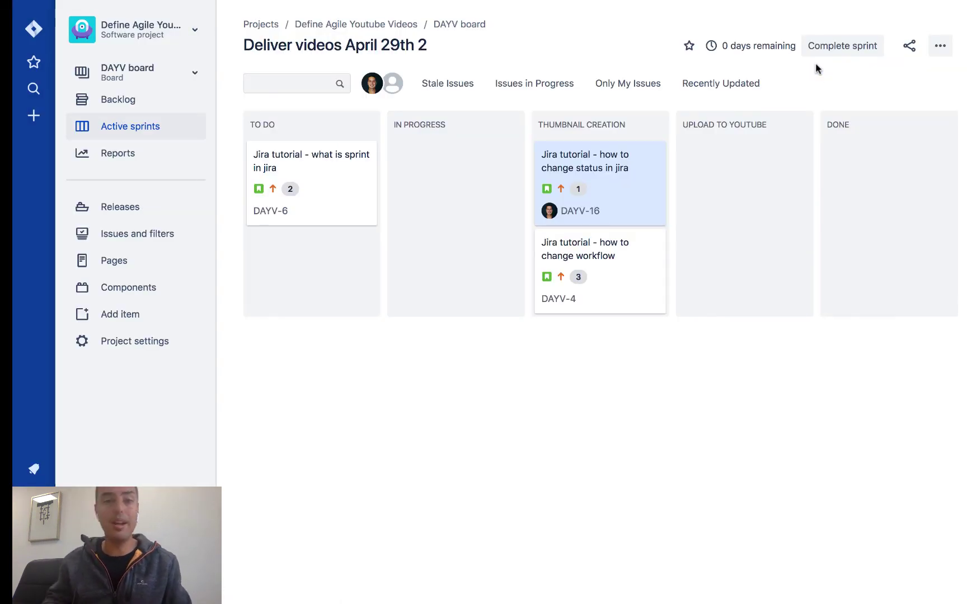
- Drag DAYV-6 to IN PROGRESS, confirm it's unassigned, then move it into THUMBNAIL CREATION
left_click_drag(300, 175, 449, 180)
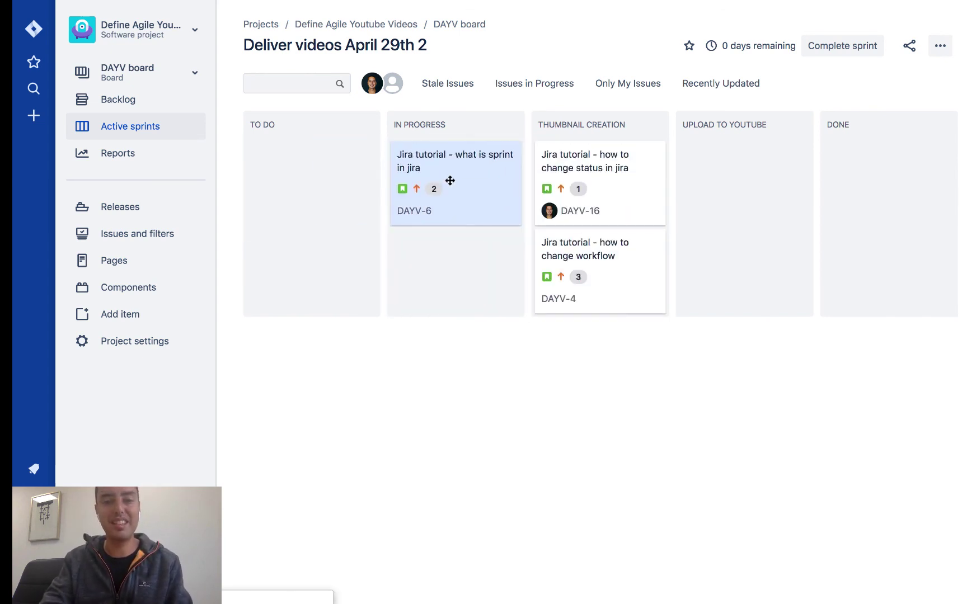
left_click(449, 180)
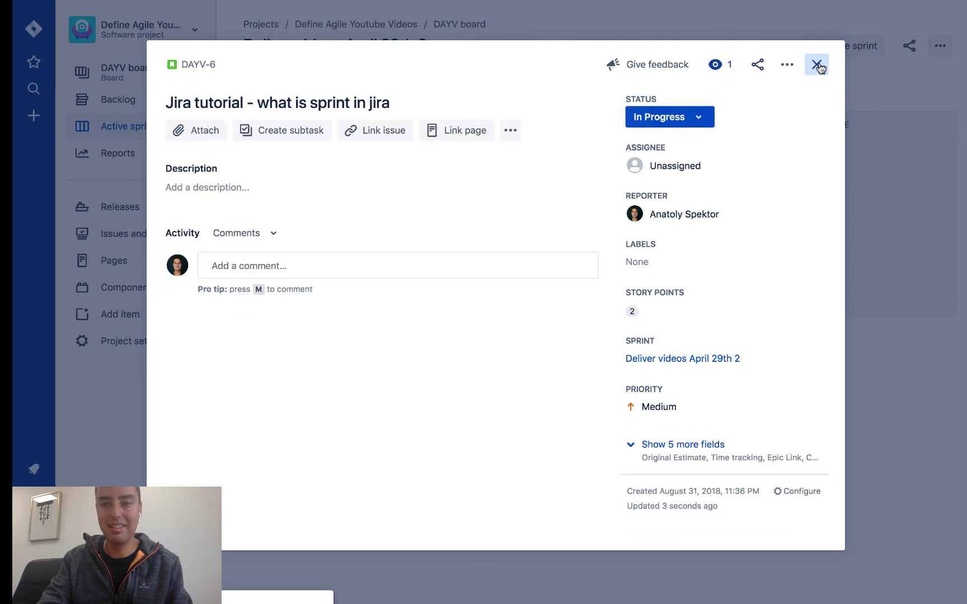
left_click(816, 65)
left_click_drag(476, 189, 624, 184)
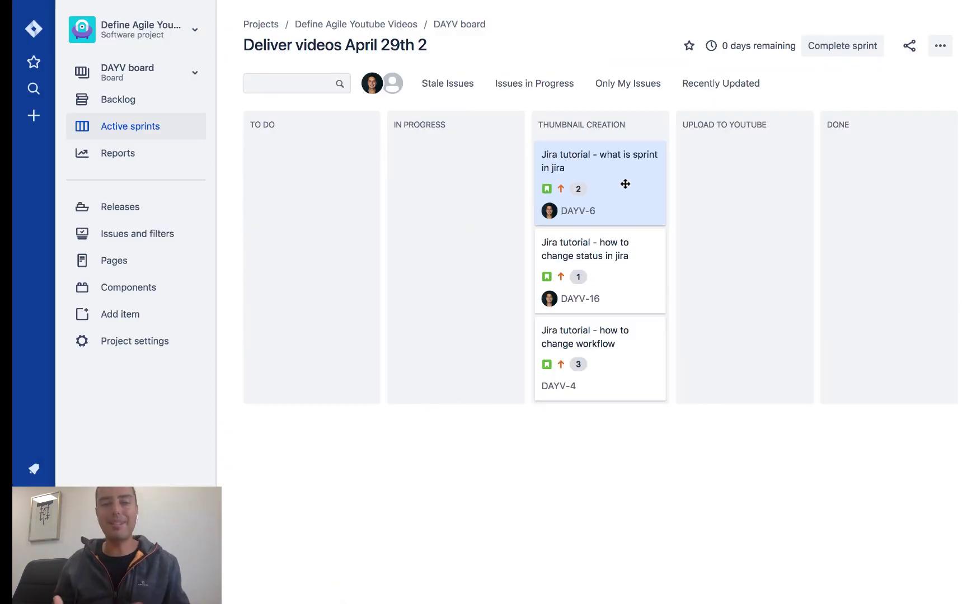